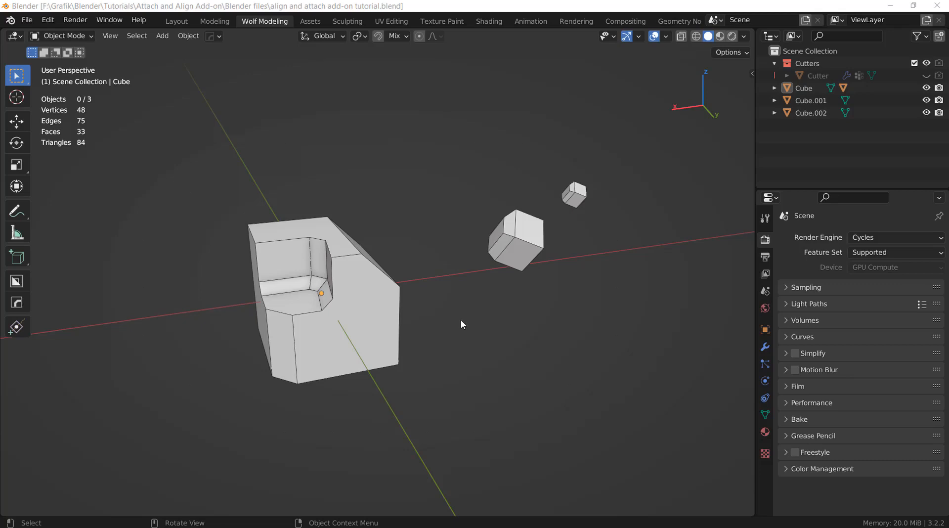
Look up the Attach Align add-on entry in the preferences
{"action": "key", "text": "ctrl+comma"}
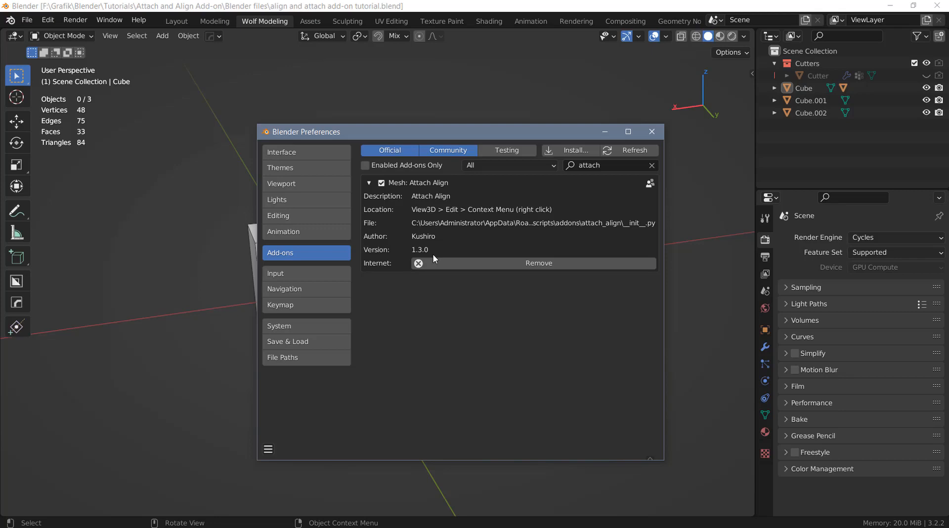
{"action": "left_click", "coordinate": [651, 132]}
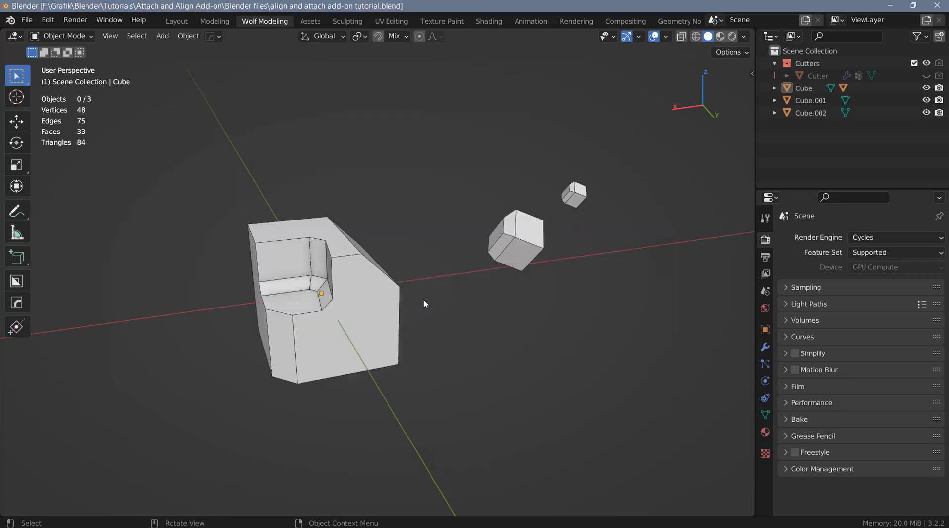
{"action": "left_click", "coordinate": [375, 302]}
{"action": "key", "text": "Tab"}
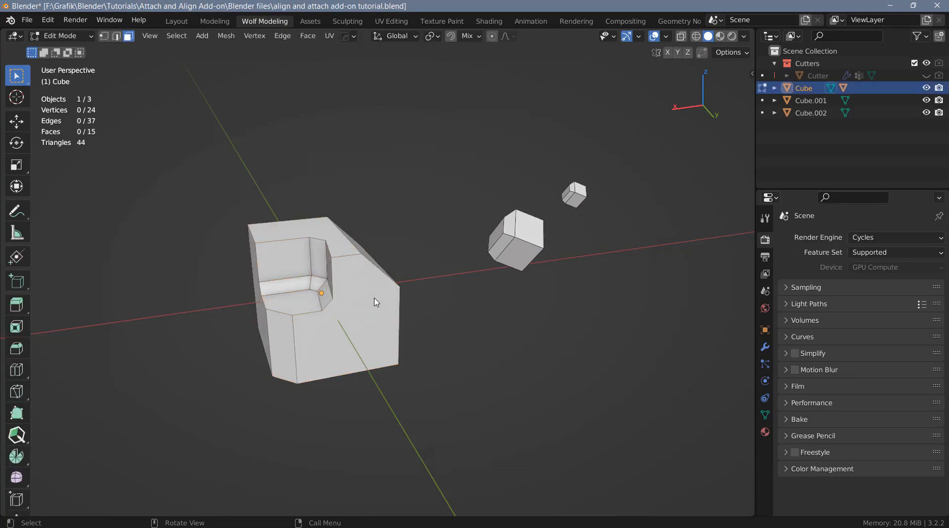
{"action": "right_click", "coordinate": [443, 155]}
{"action": "key", "text": "q"}
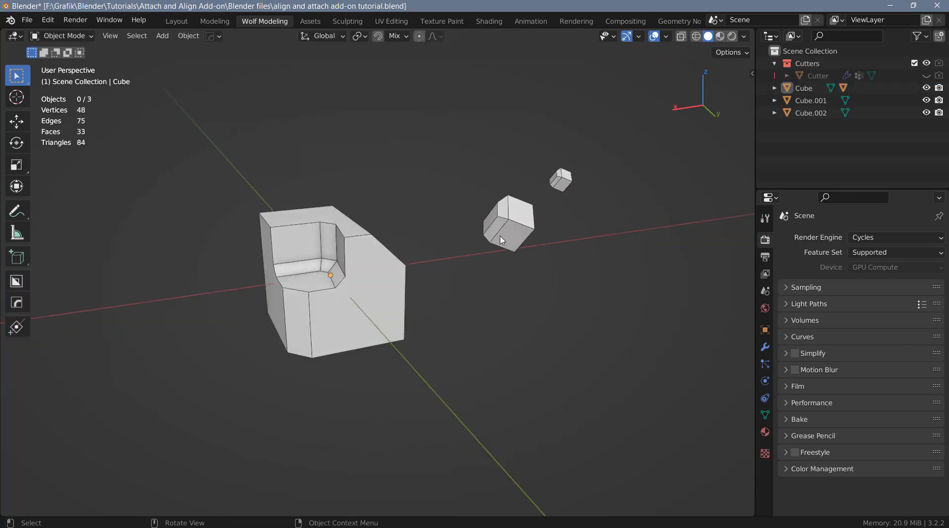
Select Cube.001 together with the large Cube and open both in Edit Mode
{"action": "left_click", "coordinate": [507, 241]}
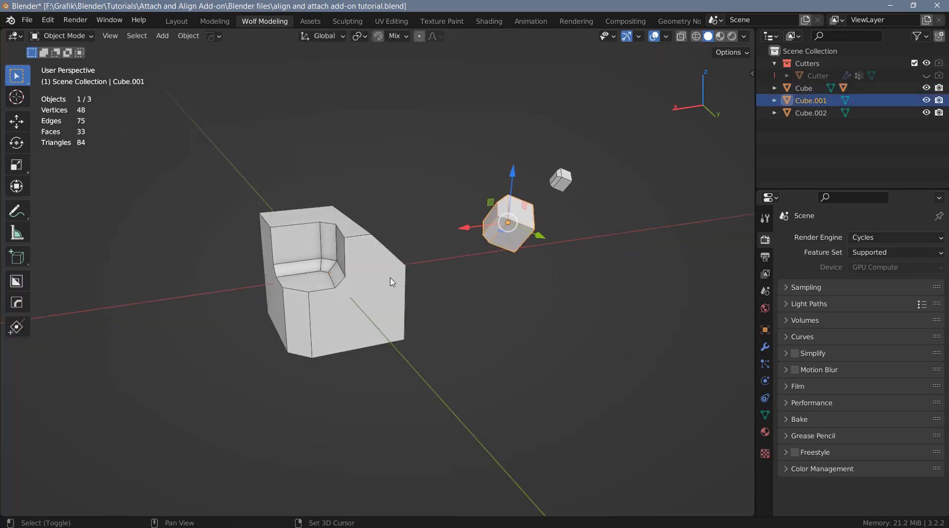
{"action": "left_click", "coordinate": [392, 281], "text": "shift"}
{"action": "key", "text": "Tab"}
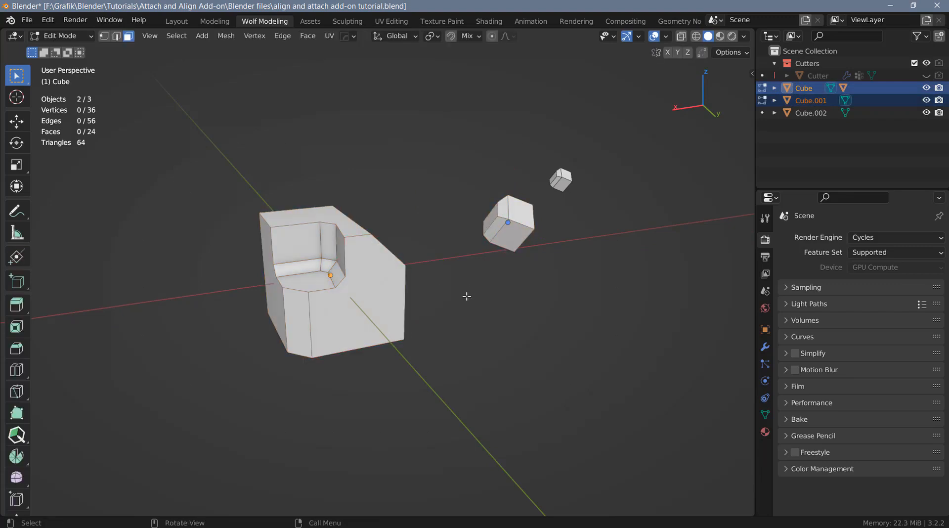
Attach Cube.001's underside face to the large block's front face beside the notch using Attach Align
{"action": "middle_click_drag", "start_coordinate": [464, 276], "coordinate": [468, 332]}
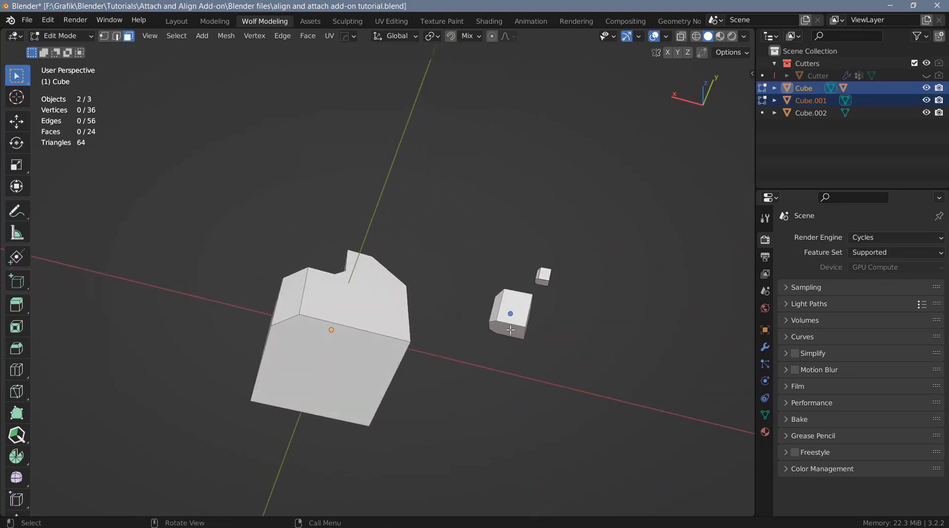
{"action": "left_click", "coordinate": [511, 330]}
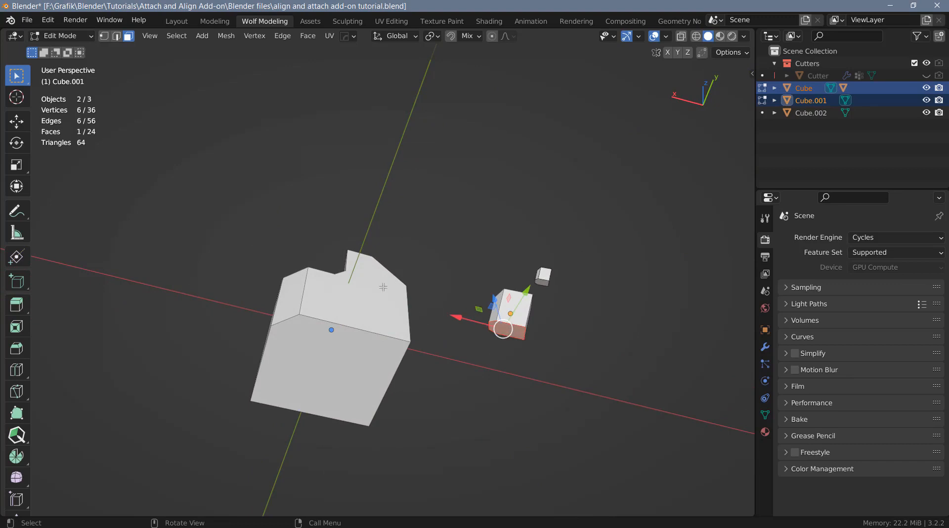
{"action": "middle_click_drag", "start_coordinate": [385, 280], "coordinate": [385, 311]}
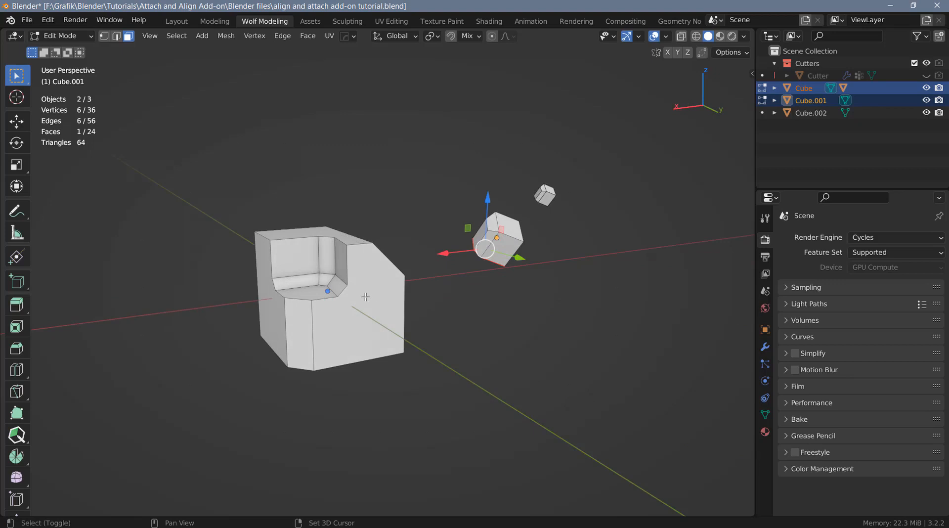
{"action": "left_click", "coordinate": [366, 297], "text": "shift"}
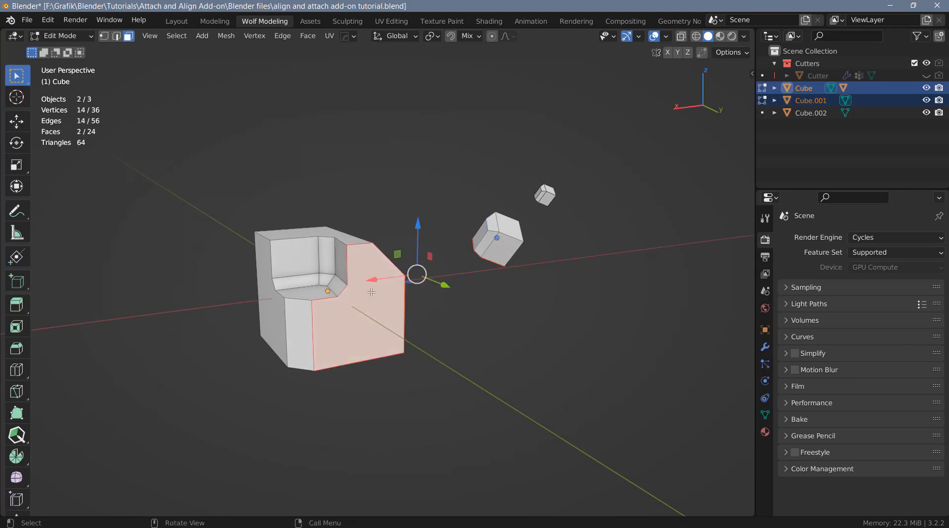
{"action": "key", "text": "q"}
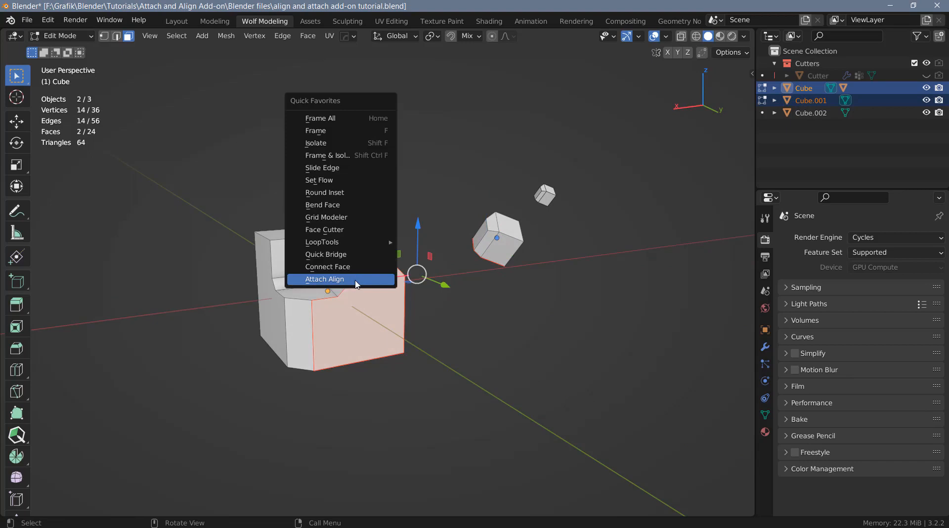
{"action": "left_click", "coordinate": [357, 280]}
{"action": "scroll", "coordinate": [379, 232], "scroll_direction": "up", "scroll_amount": 1}
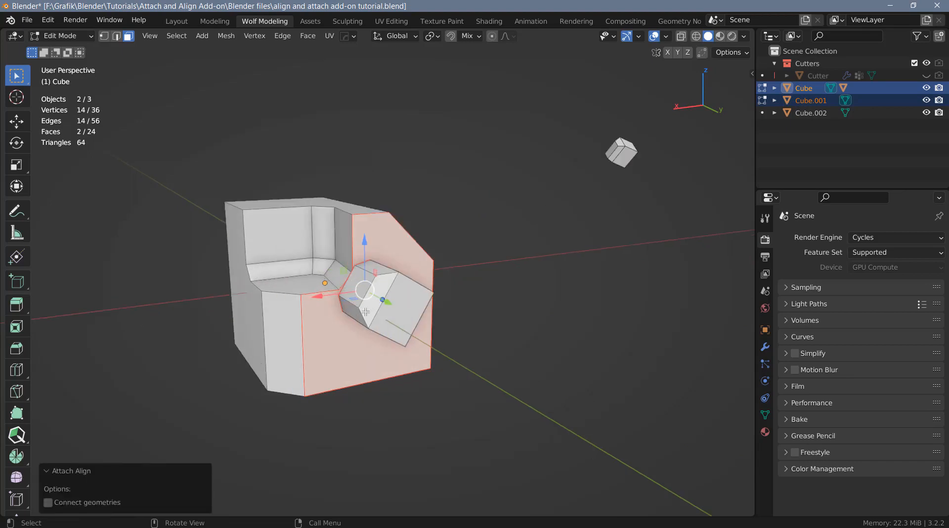
In edge selection mode, align Cube.001's edge beside the notch with the notch's short slanted rim edge using Attach Align
{"action": "mouse_move", "coordinate": [375, 323]}
{"action": "middle_mouse_down"}
{"action": "mouse_move", "coordinate": [351, 320]}
{"action": "mouse_move", "coordinate": [373, 316]}
{"action": "middle_mouse_up"}
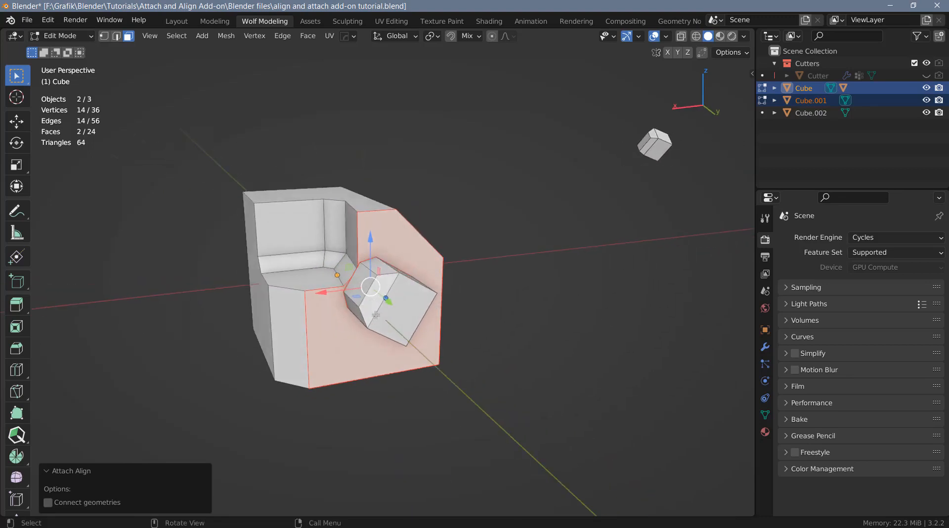
{"action": "scroll", "coordinate": [376, 312], "scroll_direction": "up", "scroll_amount": 2}
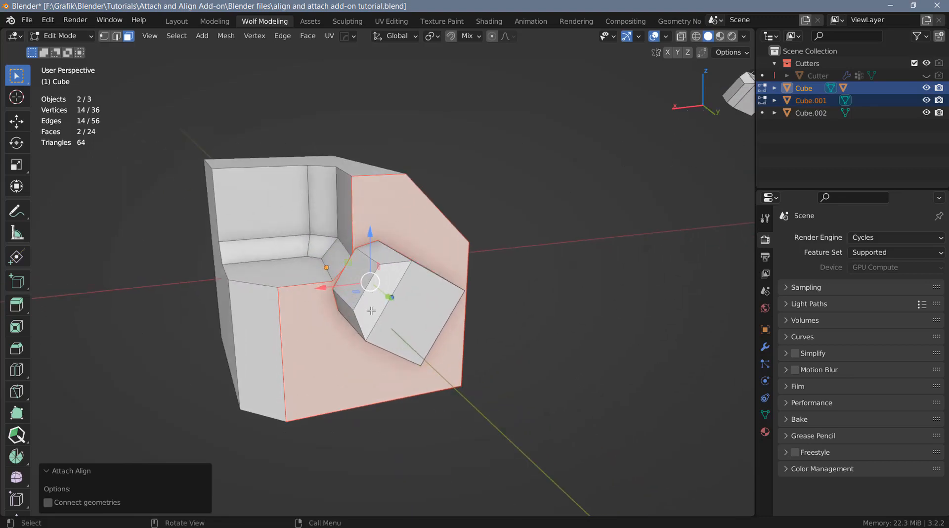
{"action": "key", "text": "2"}
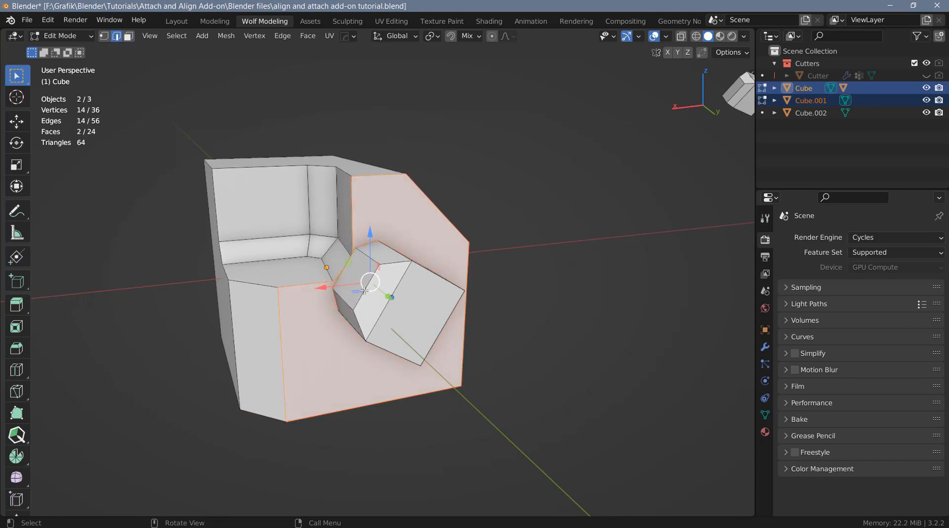
{"action": "left_click", "coordinate": [518, 269]}
{"action": "middle_click_drag", "start_coordinate": [364, 315], "coordinate": [404, 322]}
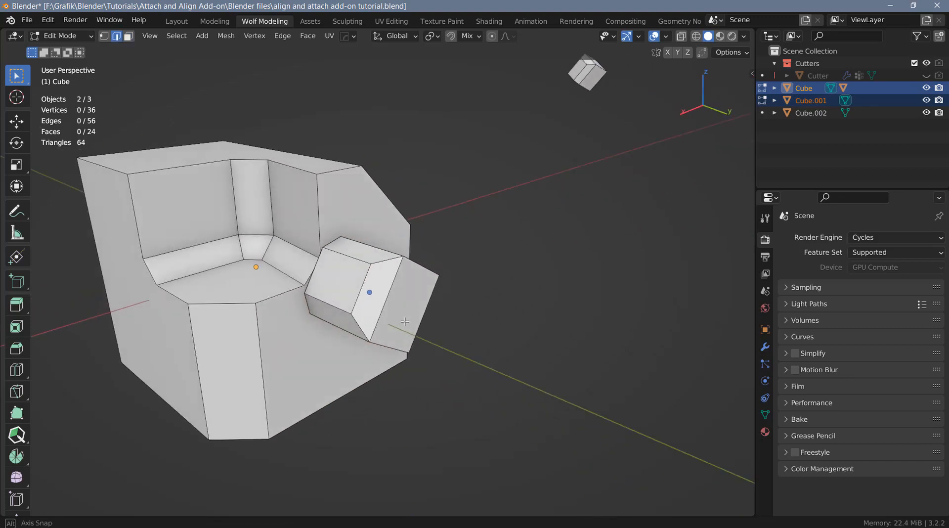
{"action": "scroll", "coordinate": [336, 268], "scroll_direction": "up", "scroll_amount": 1}
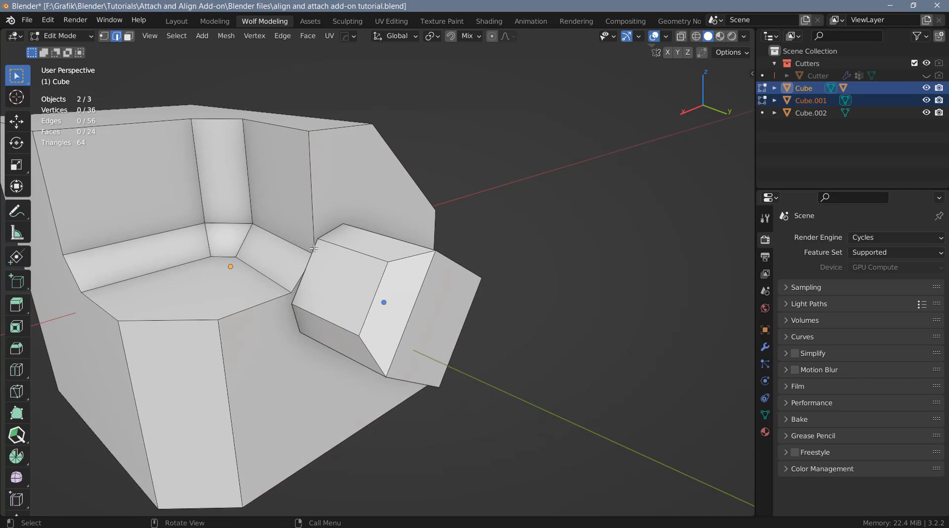
{"action": "left_click", "coordinate": [315, 249]}
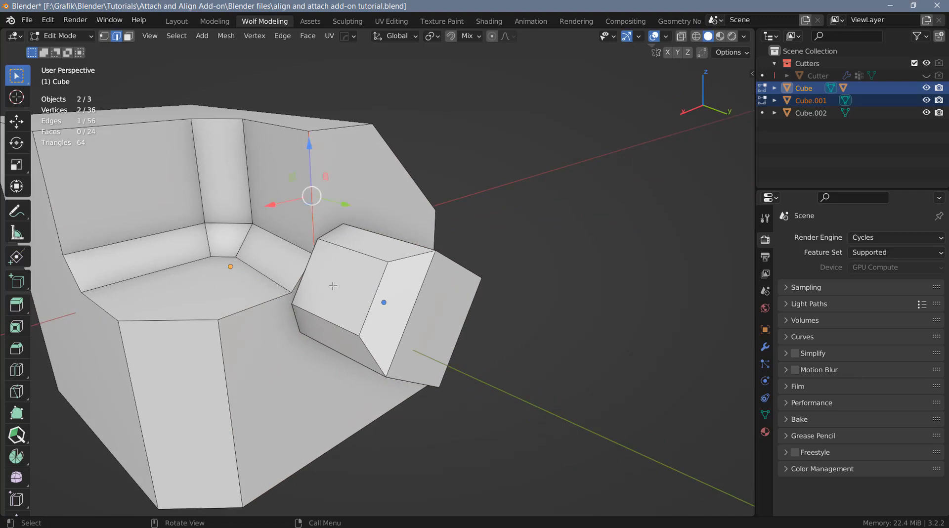
{"action": "left_click", "coordinate": [300, 284]}
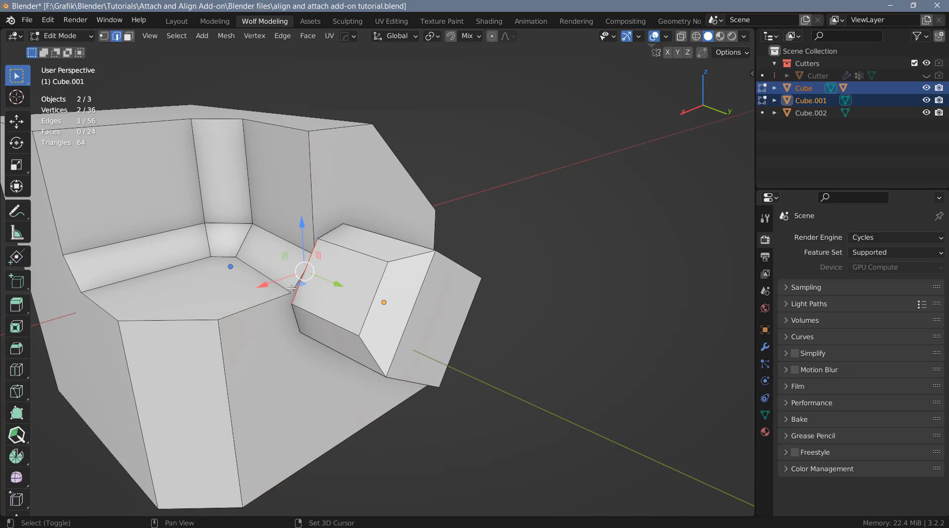
{"action": "left_click", "coordinate": [284, 310], "text": "shift"}
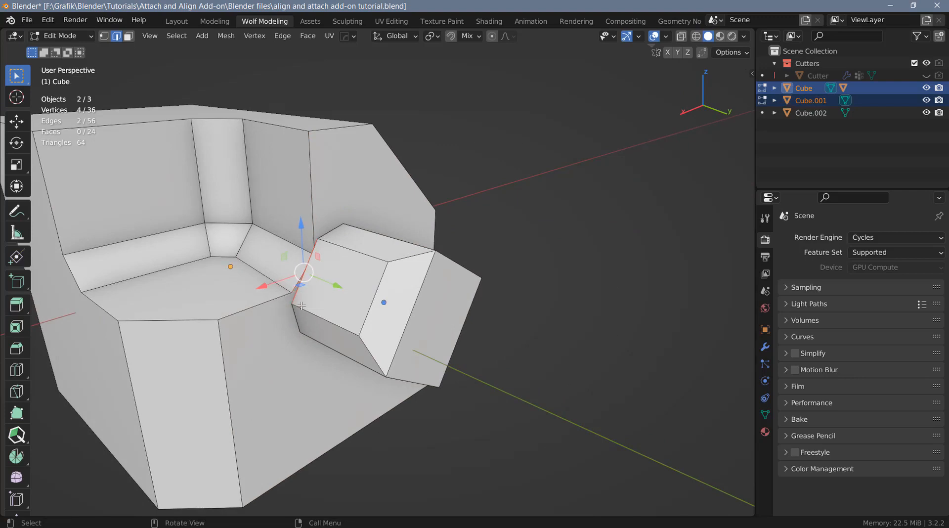
{"action": "key", "text": "q"}
{"action": "left_click", "coordinate": [289, 305]}
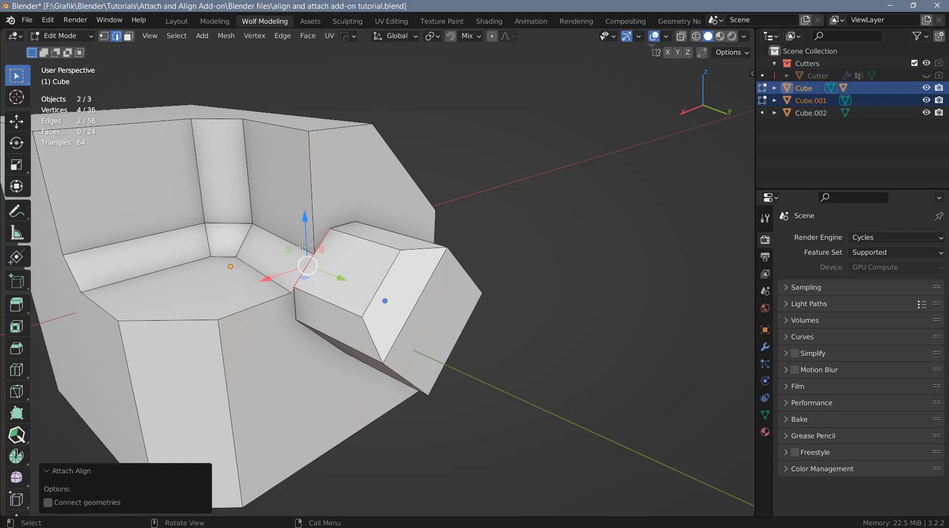
Align Cube.001's lower contact edge with the bottom edge of the large block's front face using Attach Align
{"action": "middle_click_drag", "start_coordinate": [387, 267], "coordinate": [445, 380]}
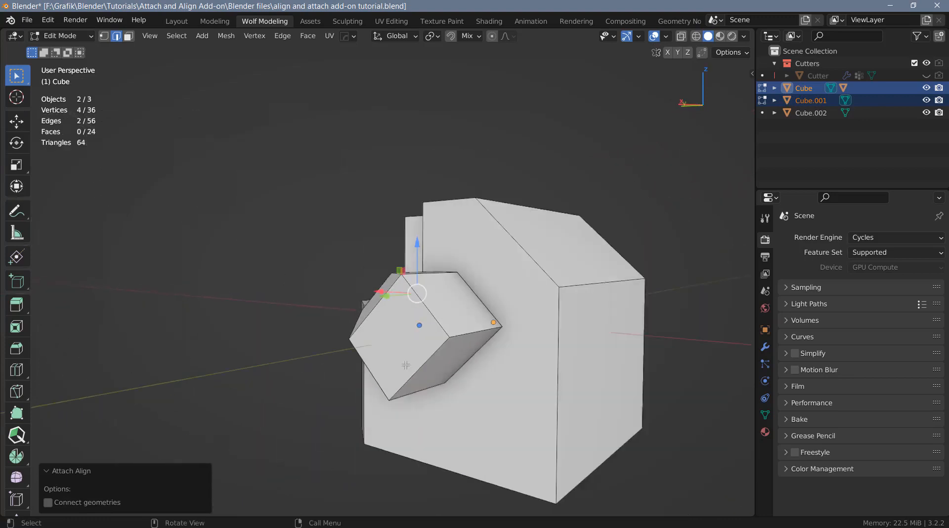
{"action": "left_click", "coordinate": [471, 357]}
{"action": "left_click", "coordinate": [436, 470], "text": "shift"}
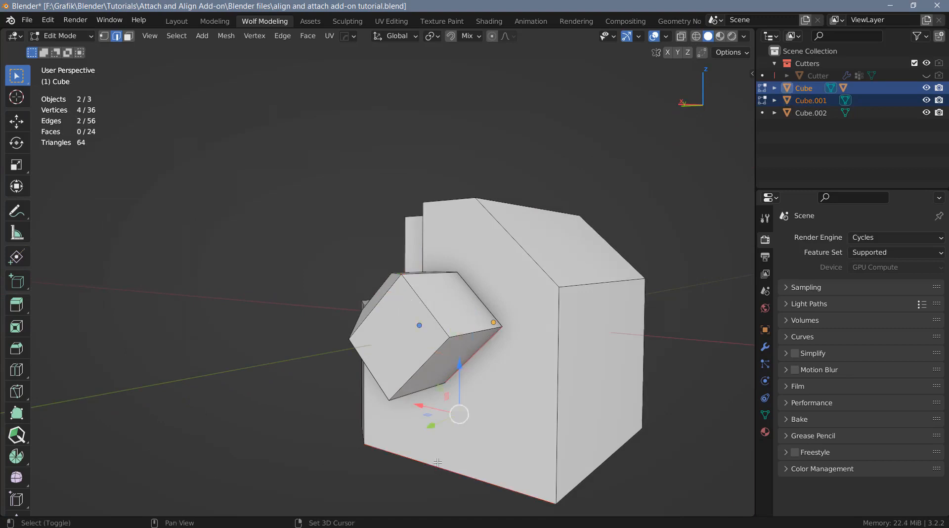
{"action": "key", "text": "q"}
{"action": "left_click", "coordinate": [445, 453]}
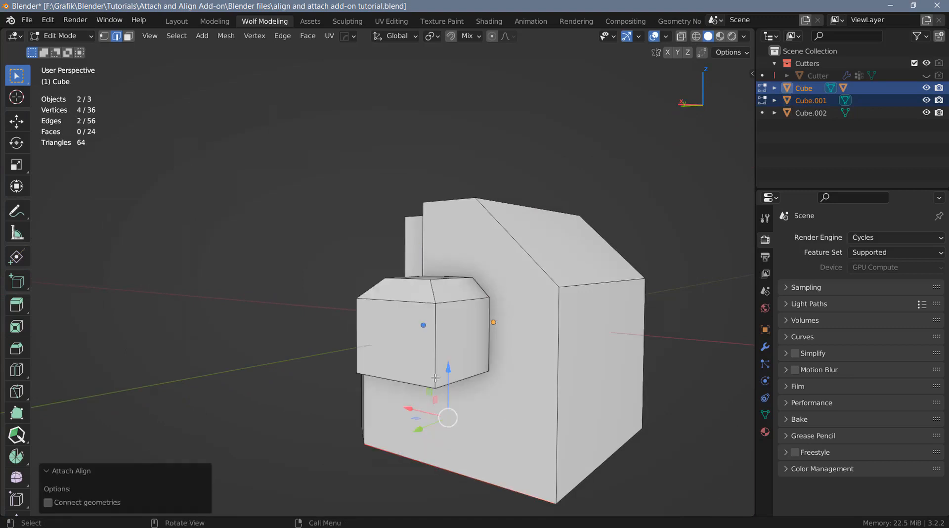
Try Attach Align with only Cube.001's upper edge next to the notch selected
{"action": "middle_click_drag", "start_coordinate": [456, 384], "coordinate": [517, 388]}
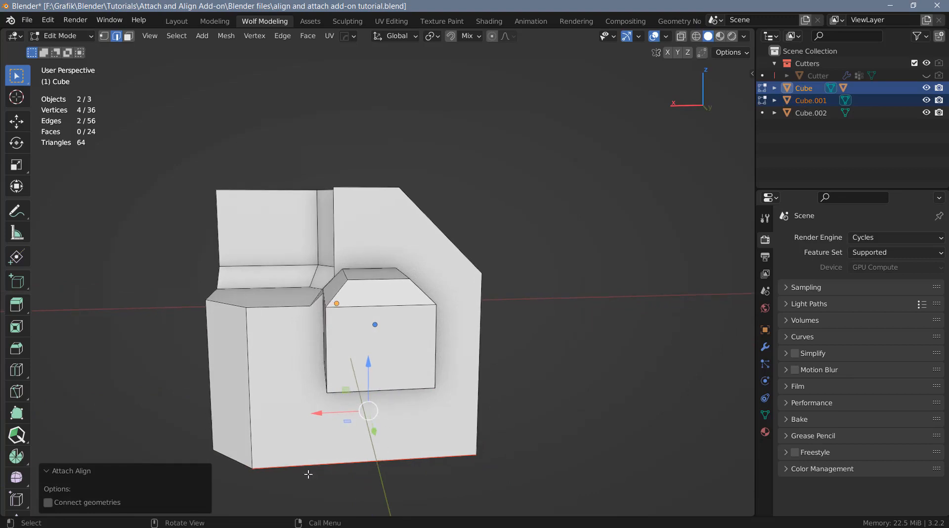
{"action": "middle_click_drag", "start_coordinate": [389, 360], "coordinate": [428, 341]}
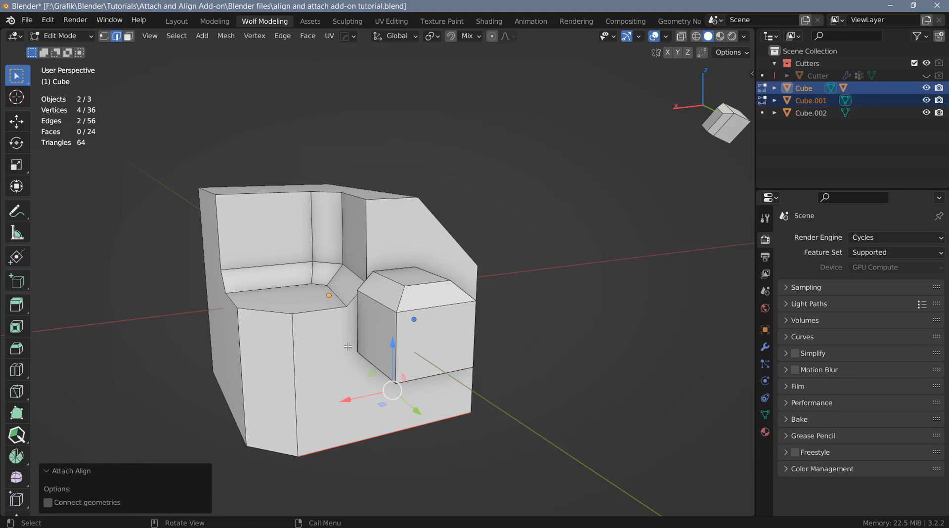
{"action": "left_click", "coordinate": [369, 280]}
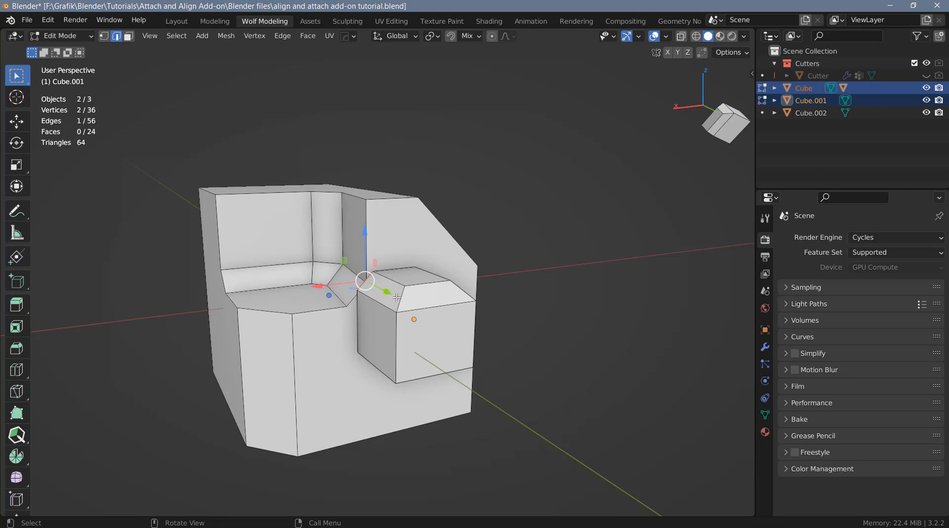
{"action": "key", "text": "q"}
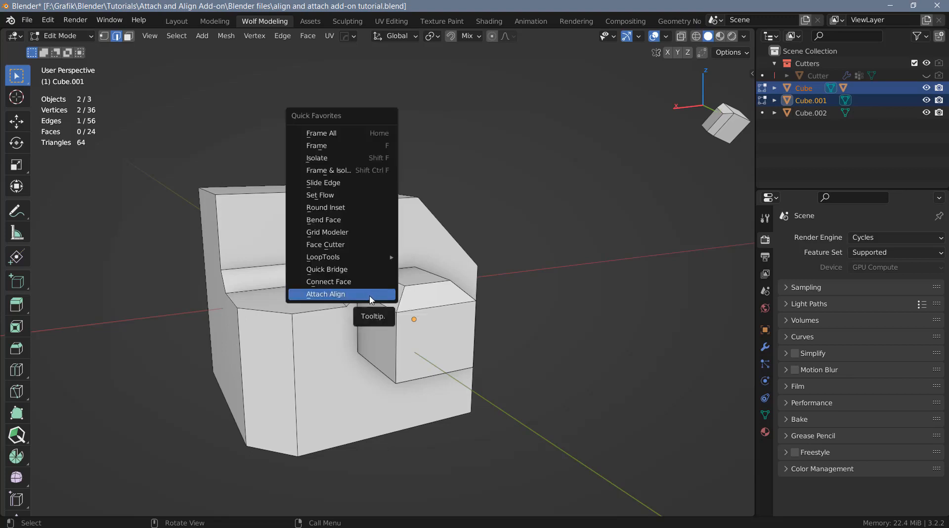
{"action": "left_click", "coordinate": [370, 297]}
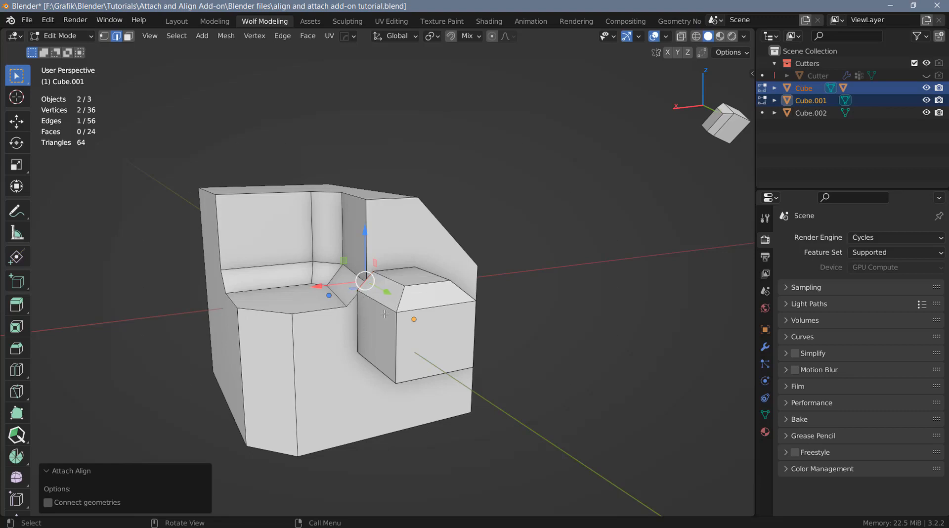
Return to Object Mode, select Cube.002 and the large Cube, and open both in Edit Mode
{"action": "middle_click_drag", "start_coordinate": [380, 310], "coordinate": [597, 145]}
{"action": "key", "text": "Tab"}
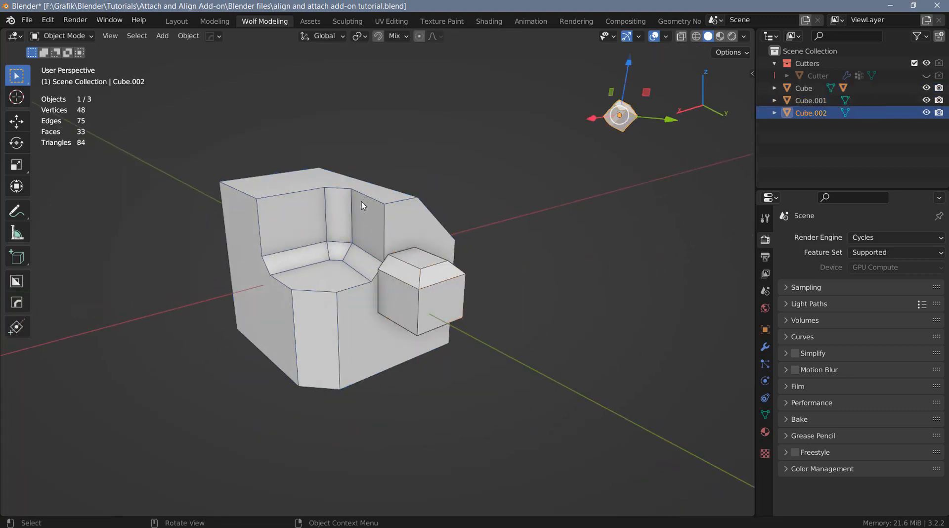
{"action": "left_click", "coordinate": [347, 221], "text": "shift"}
{"action": "scroll", "coordinate": [420, 240], "scroll_direction": "up", "scroll_amount": 1}
{"action": "middle_click_drag", "start_coordinate": [418, 238], "coordinate": [408, 224]}
{"action": "key", "text": "Tab"}
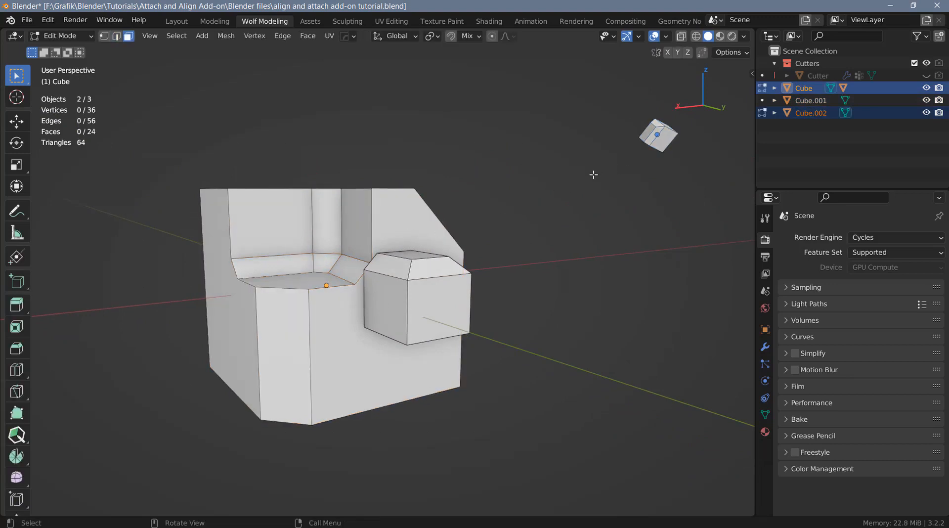
Attach Cube.002 by its lower face to the narrow vertical chamfer face on the large Cube's corner using Attach Align
{"action": "key", "text": "a"}
{"action": "key", "text": "alt+a"}
{"action": "middle_click_drag", "start_coordinate": [656, 146], "coordinate": [663, 97]}
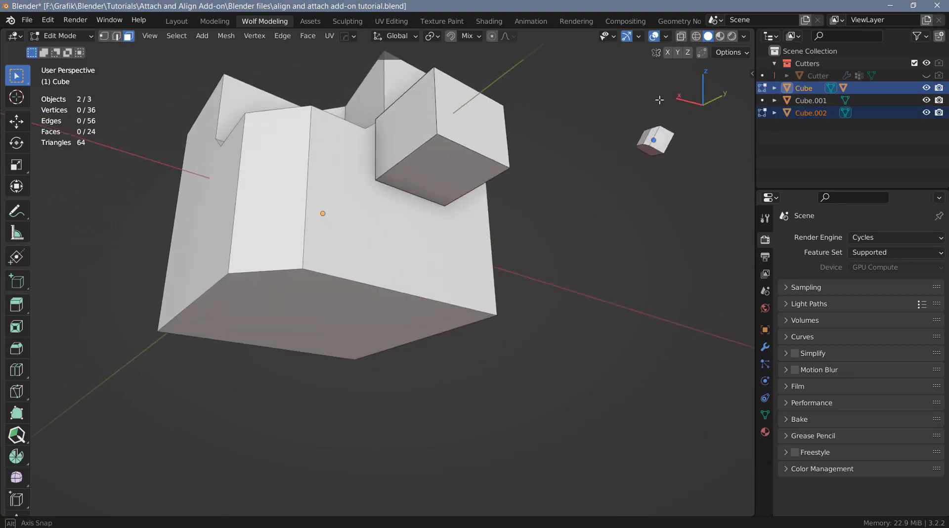
{"action": "left_click", "coordinate": [649, 151]}
{"action": "middle_click_drag", "start_coordinate": [380, 182], "coordinate": [352, 237]}
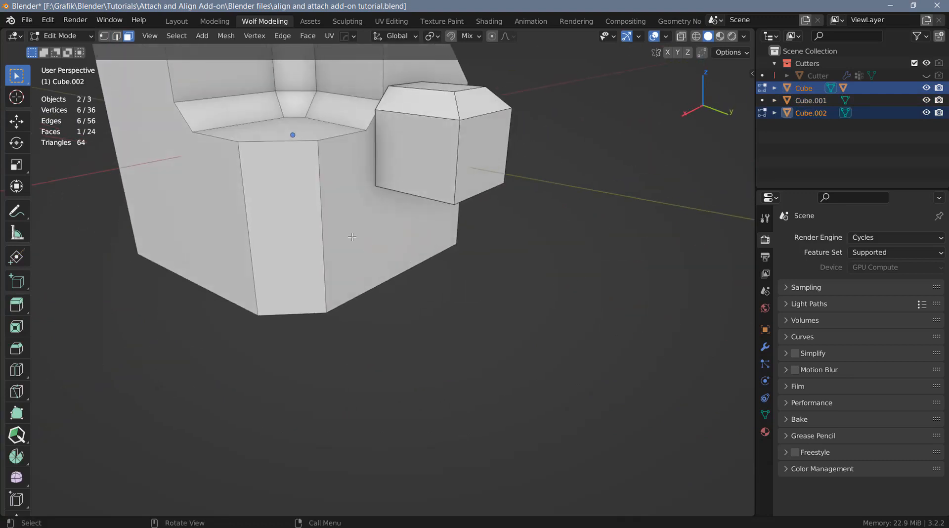
{"action": "scroll", "coordinate": [298, 213], "scroll_direction": "down", "scroll_amount": 1}
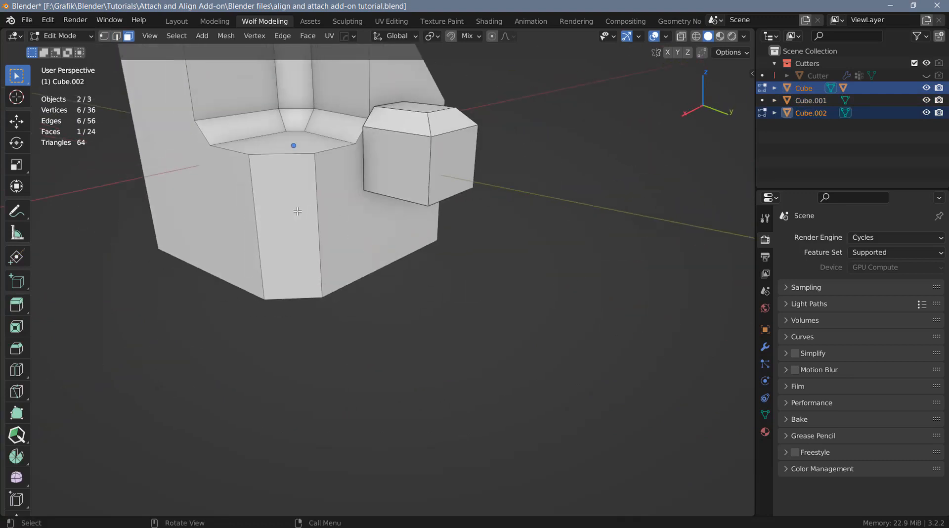
{"action": "left_click", "coordinate": [299, 232], "text": "shift"}
{"action": "key", "text": "q"}
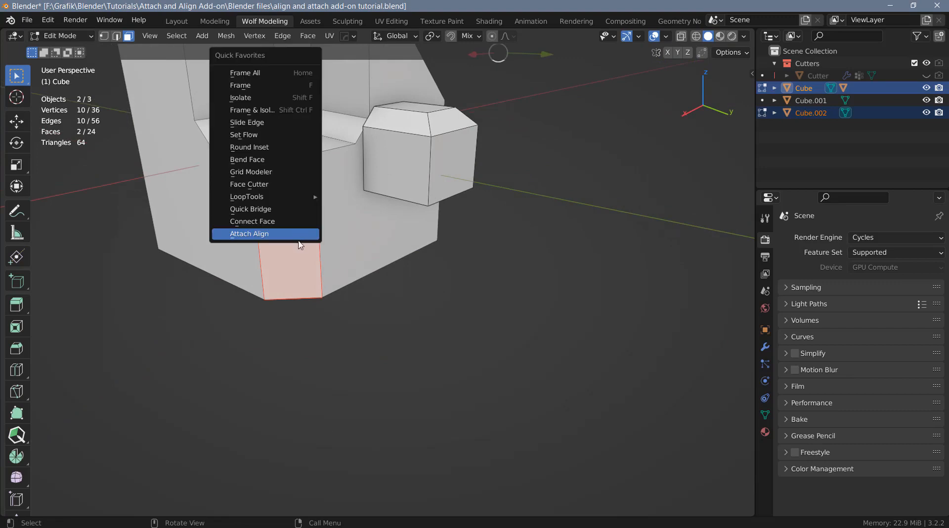
{"action": "left_click", "coordinate": [298, 233]}
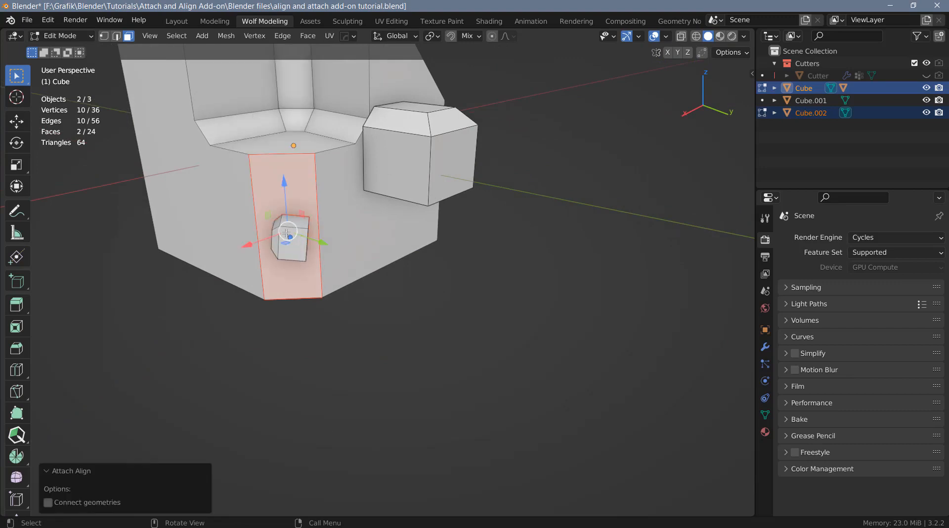
In edge selection mode, align Cube.002's vertical contact edge with the top edge of the large Cube's corner chamfer face using Attach Align
{"action": "scroll", "coordinate": [264, 225], "scroll_direction": "up", "scroll_amount": 3}
{"action": "middle_click_drag", "start_coordinate": [264, 225], "coordinate": [268, 234]}
{"action": "left_click", "coordinate": [244, 229]}
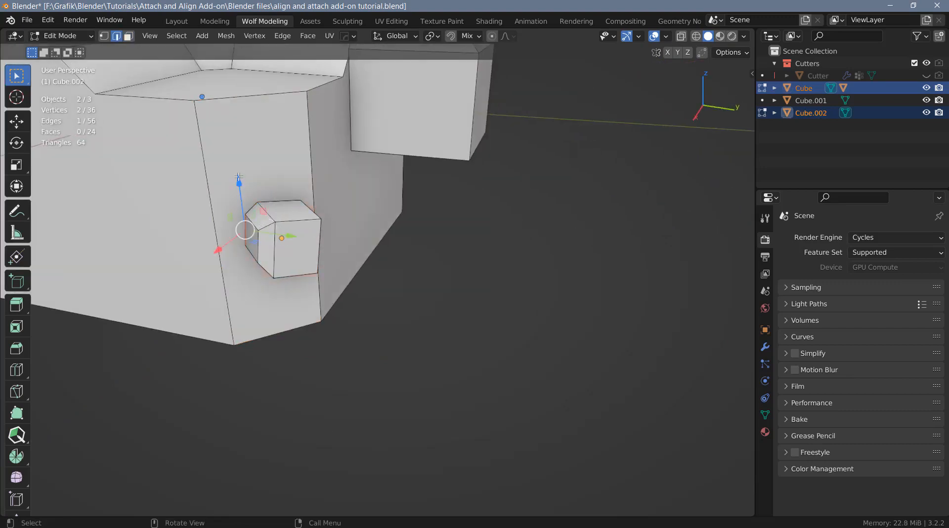
{"action": "left_click", "coordinate": [250, 120], "text": "shift"}
{"action": "key", "text": "q"}
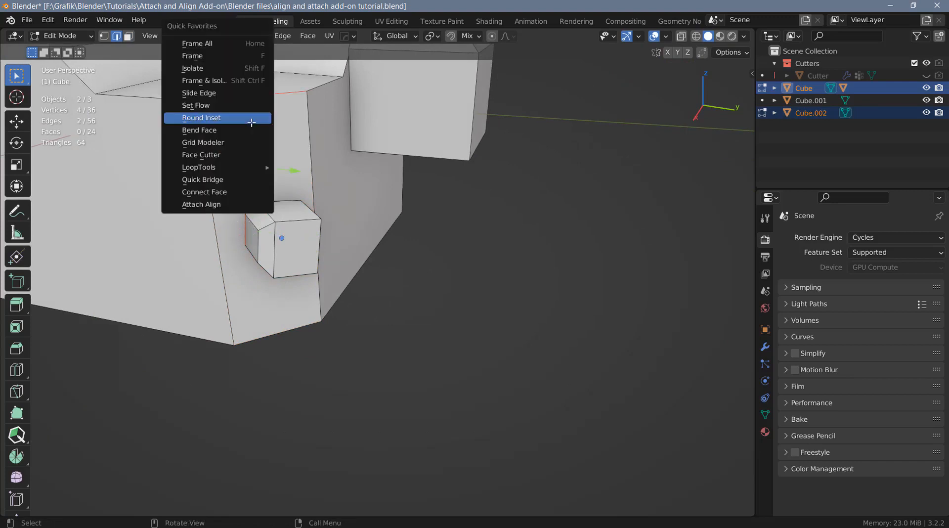
{"action": "left_click", "coordinate": [222, 205]}
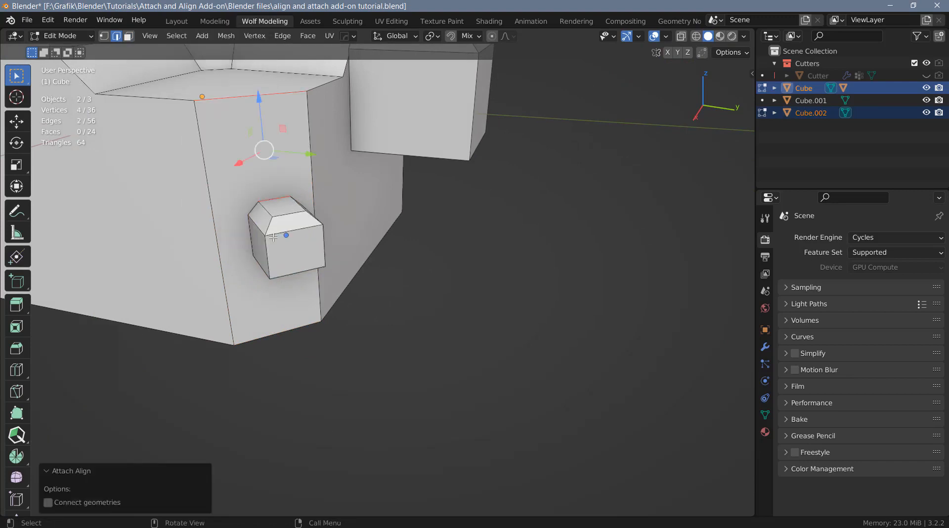
{"action": "middle_click_drag", "start_coordinate": [273, 238], "coordinate": [285, 166]}
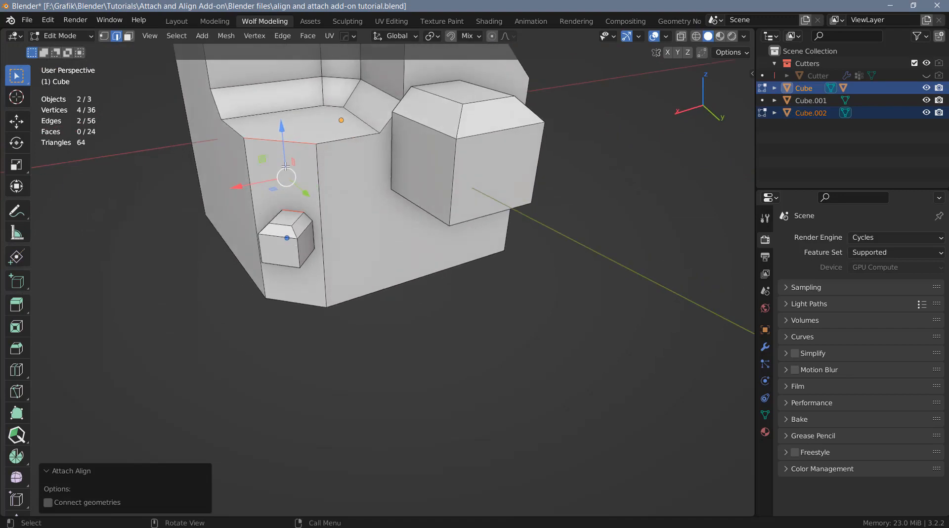
{"action": "middle_click_drag", "start_coordinate": [322, 234], "coordinate": [413, 314]}
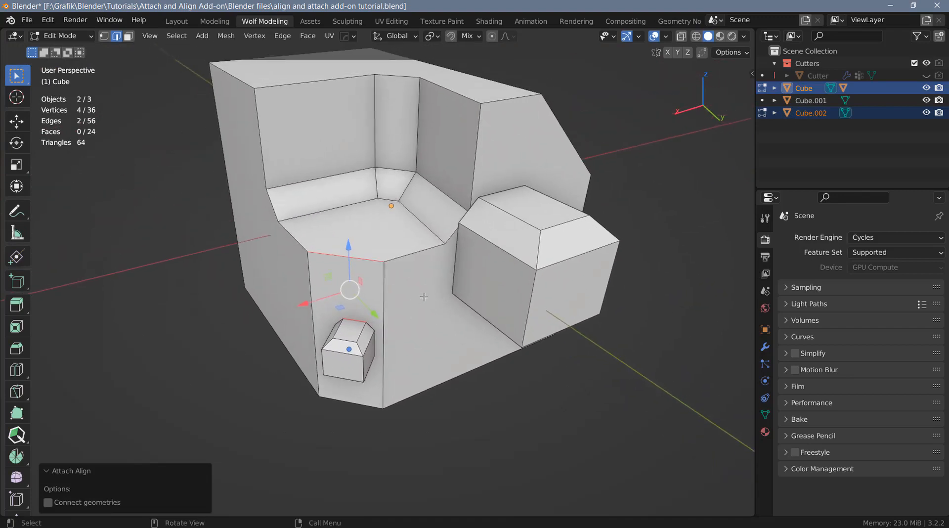
{"action": "middle_click_drag", "start_coordinate": [435, 293], "coordinate": [448, 268]}
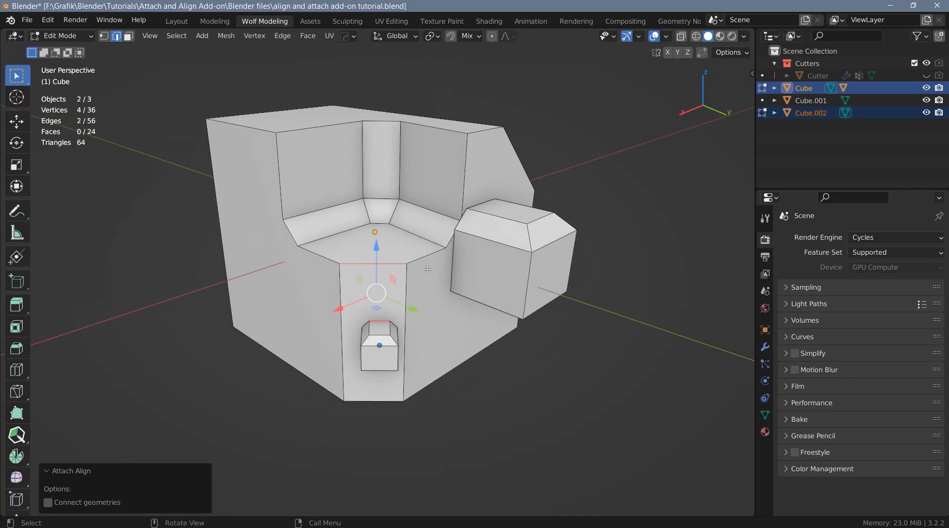